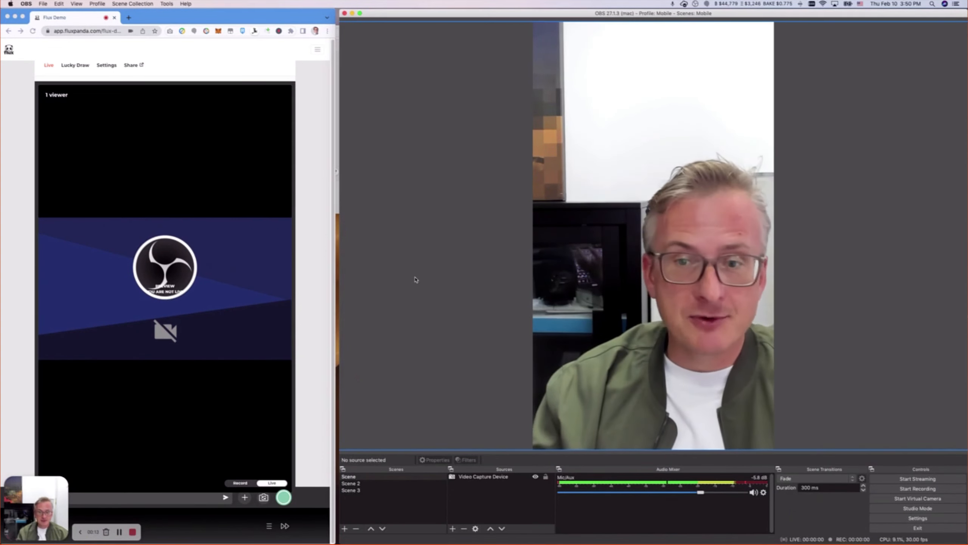
Examine the default scene and its video capture source in the OBS window.
{"action": "left_click", "coordinate": [484, 245]}
{"action": "left_click", "coordinate": [512, 494]}
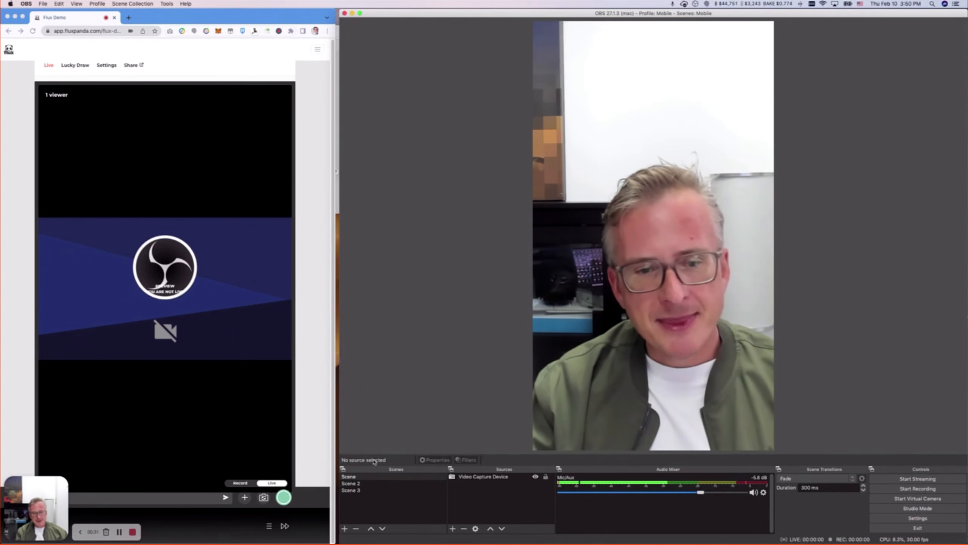
{"action": "left_click", "coordinate": [391, 350]}
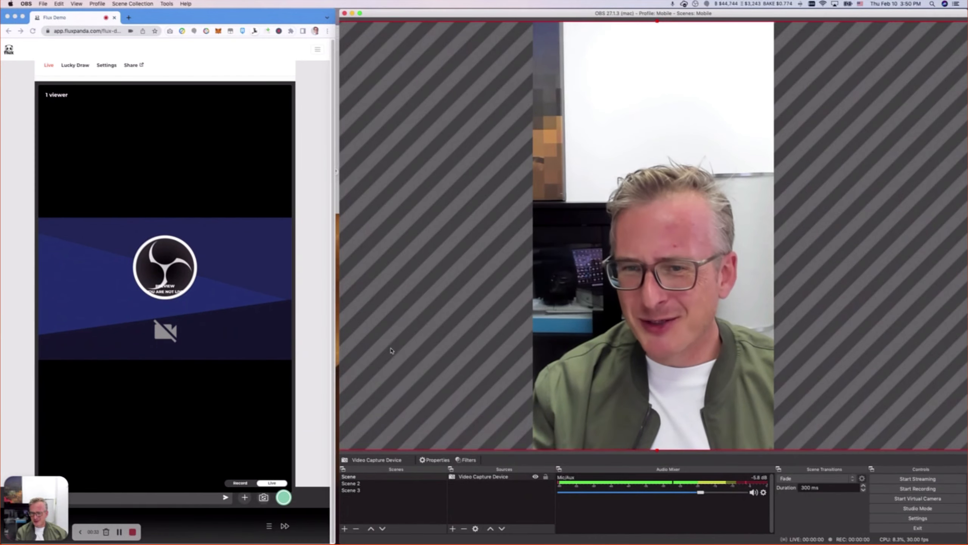
{"action": "left_click", "coordinate": [490, 500]}
{"action": "left_click", "coordinate": [486, 477]}
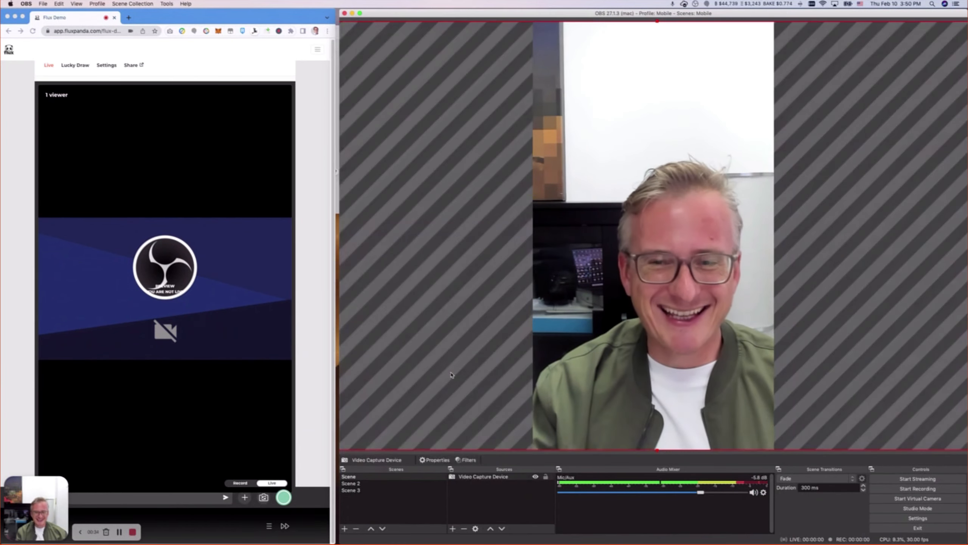
{"action": "left_click", "coordinate": [383, 477]}
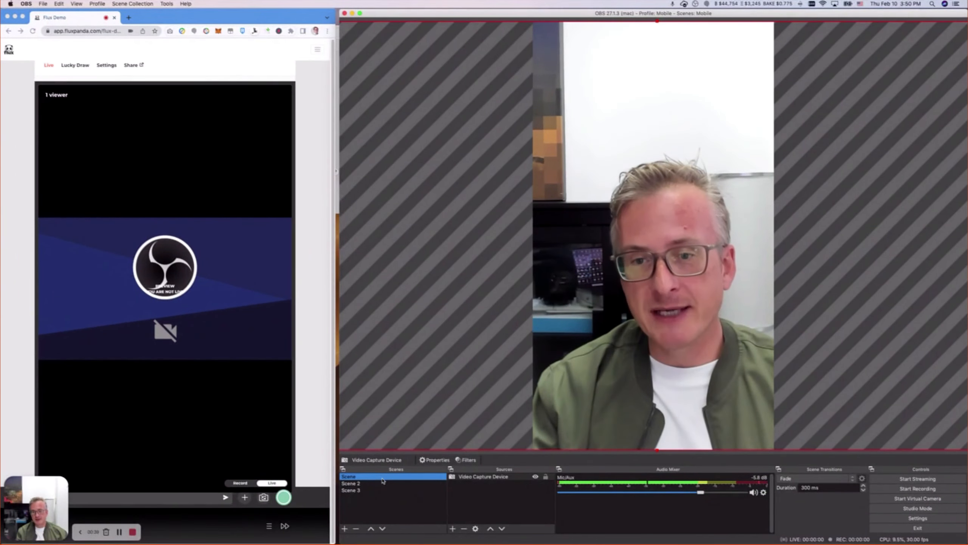
{"action": "left_click", "coordinate": [527, 504]}
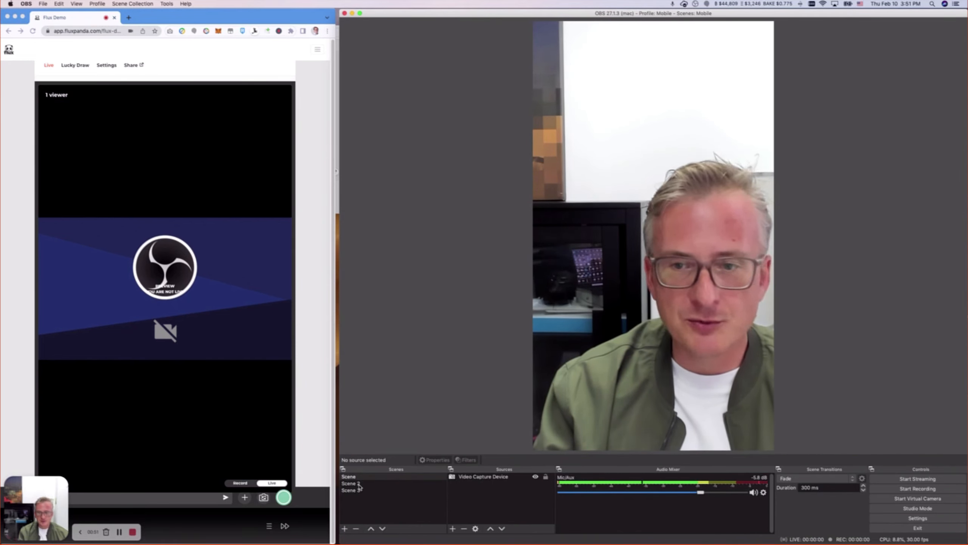
Switch to Scene 2 and Scene 3 to preview their layouts.
{"action": "left_click", "coordinate": [653, 267]}
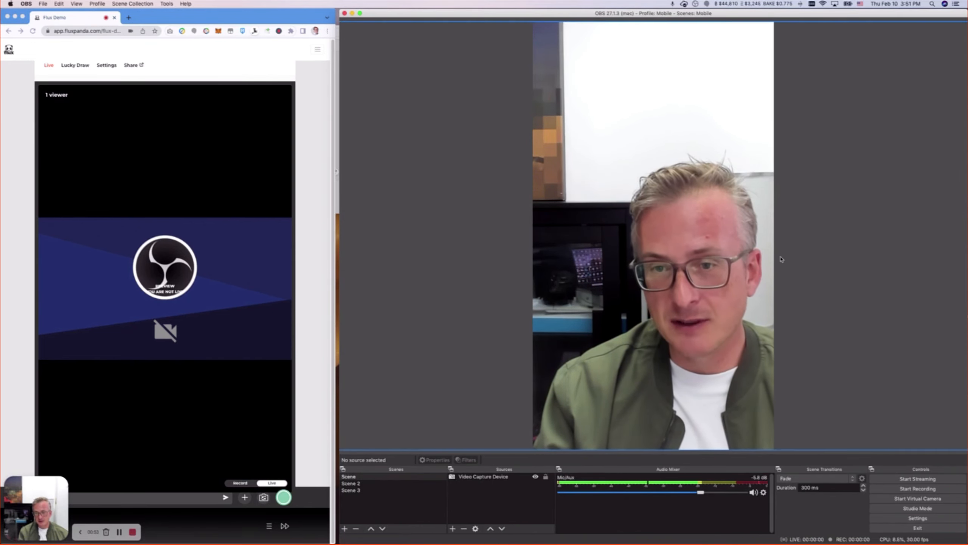
{"action": "left_click", "coordinate": [384, 484]}
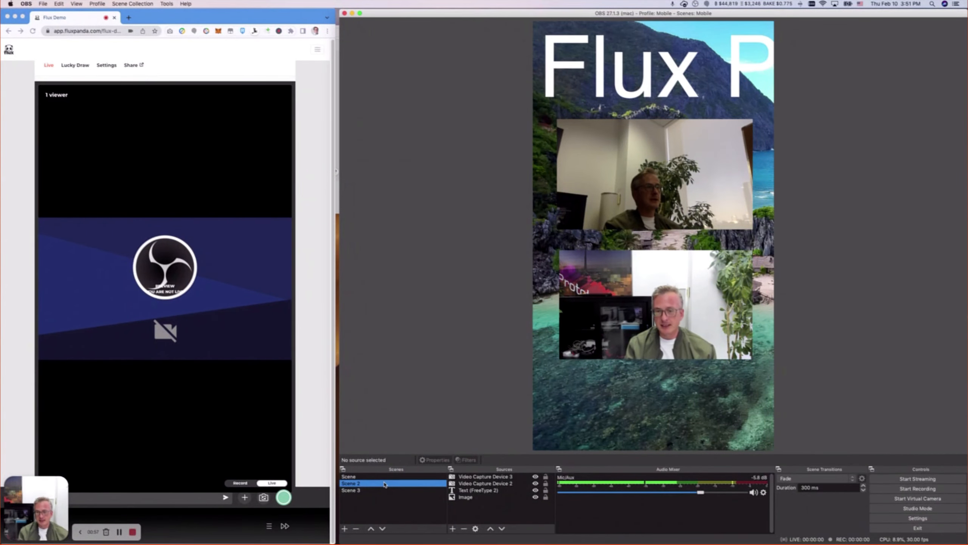
{"action": "left_click", "coordinate": [351, 490]}
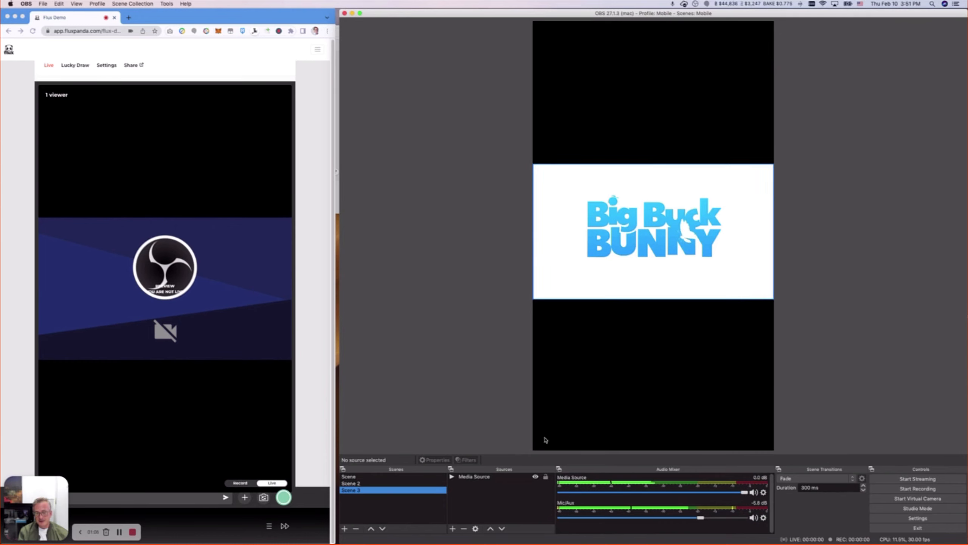
{"action": "left_click", "coordinate": [613, 276]}
{"action": "left_click", "coordinate": [489, 366]}
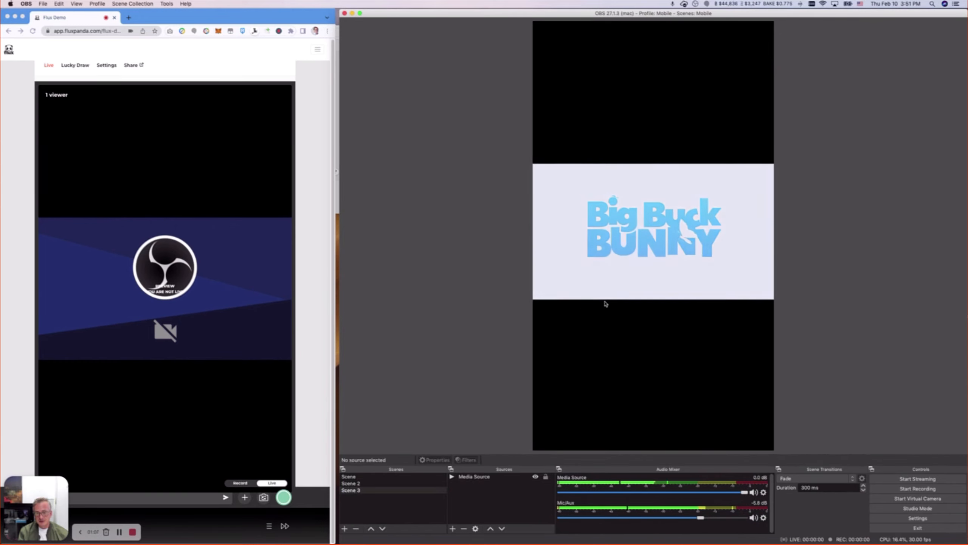
Switch back and forth between Scene and Scene 2, leaving Scene 2 active.
{"action": "left_click", "coordinate": [362, 484]}
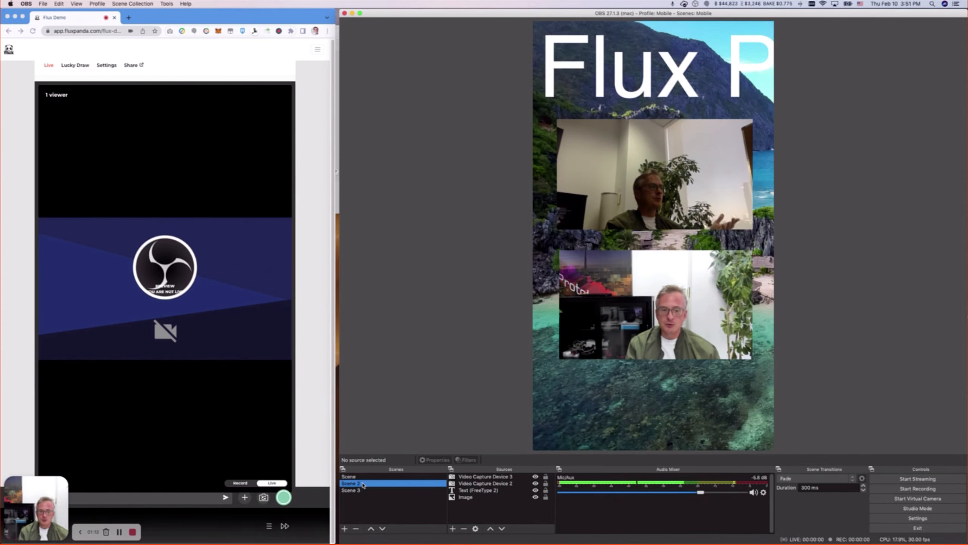
{"action": "left_click", "coordinate": [363, 478]}
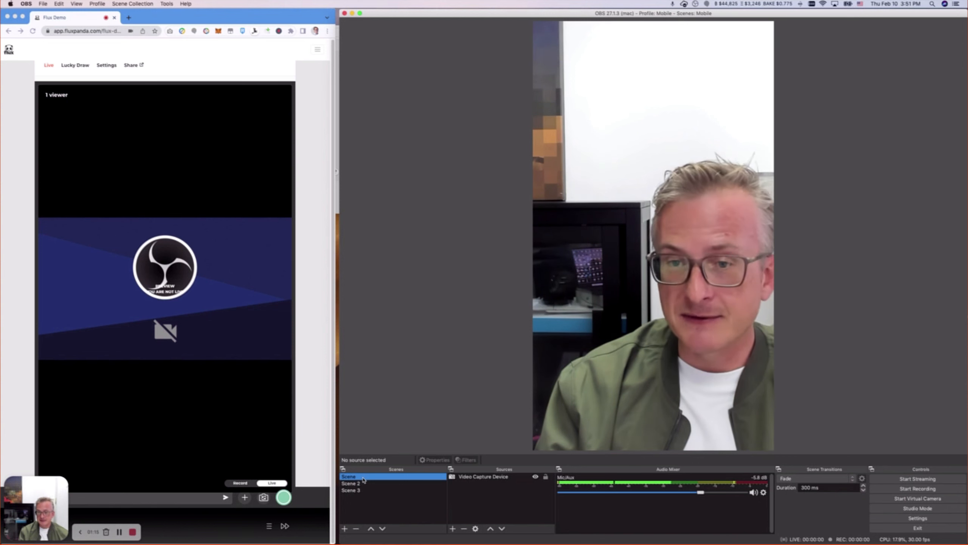
{"action": "left_click", "coordinate": [362, 490]}
{"action": "left_click", "coordinate": [363, 484]}
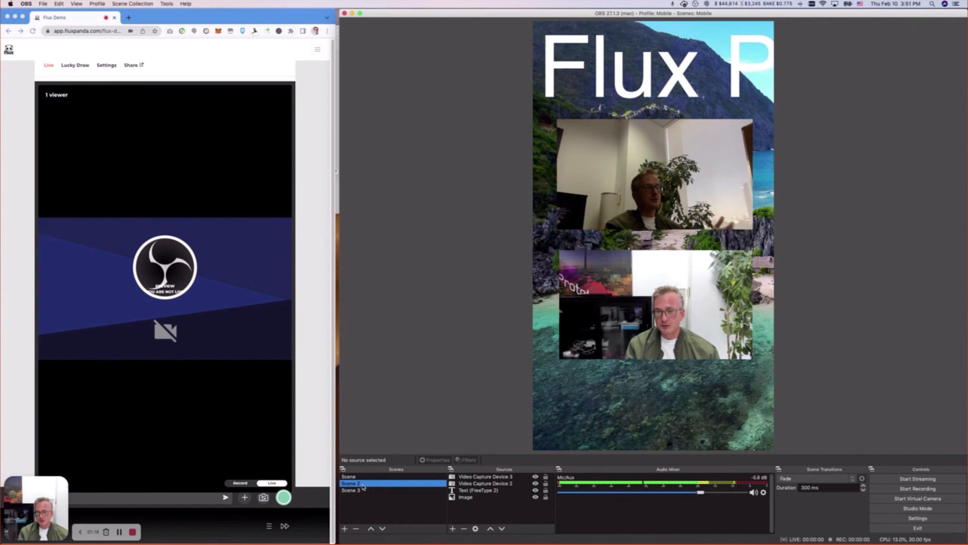
{"action": "left_click", "coordinate": [364, 478]}
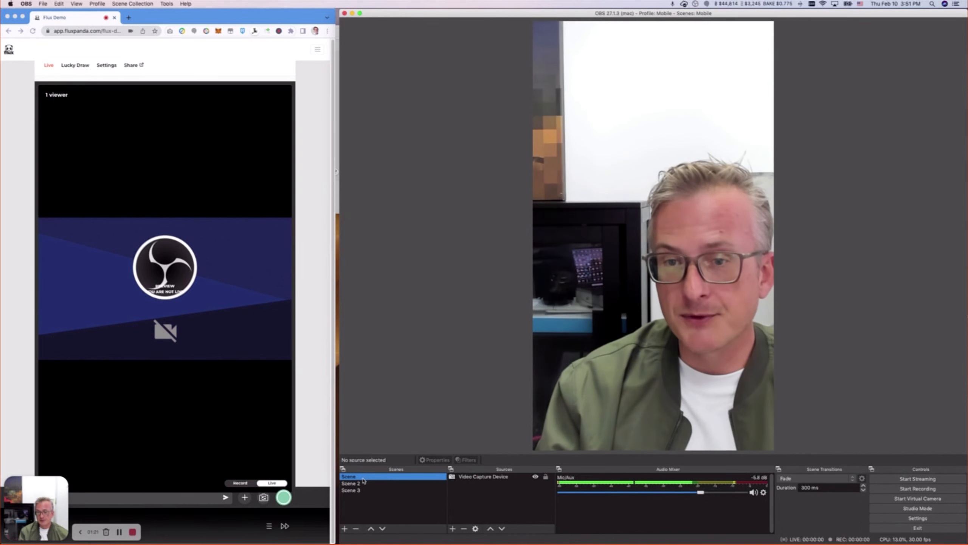
{"action": "left_click", "coordinate": [364, 484]}
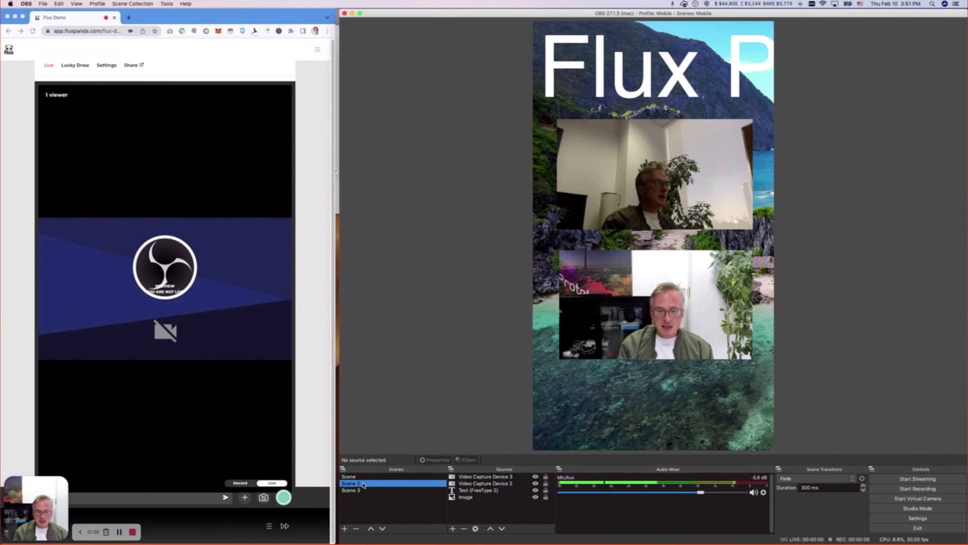
{"action": "left_click", "coordinate": [396, 367]}
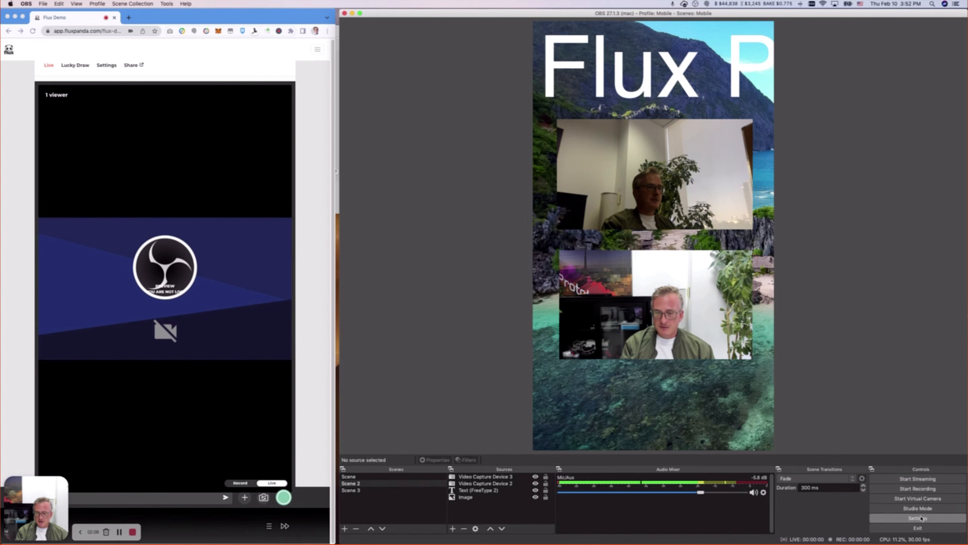
In a new browser tab, search for vb-audio virtual cable, open the VB-Audio Virtual Apps page, then close the tab.
{"action": "left_click", "coordinate": [128, 18]}
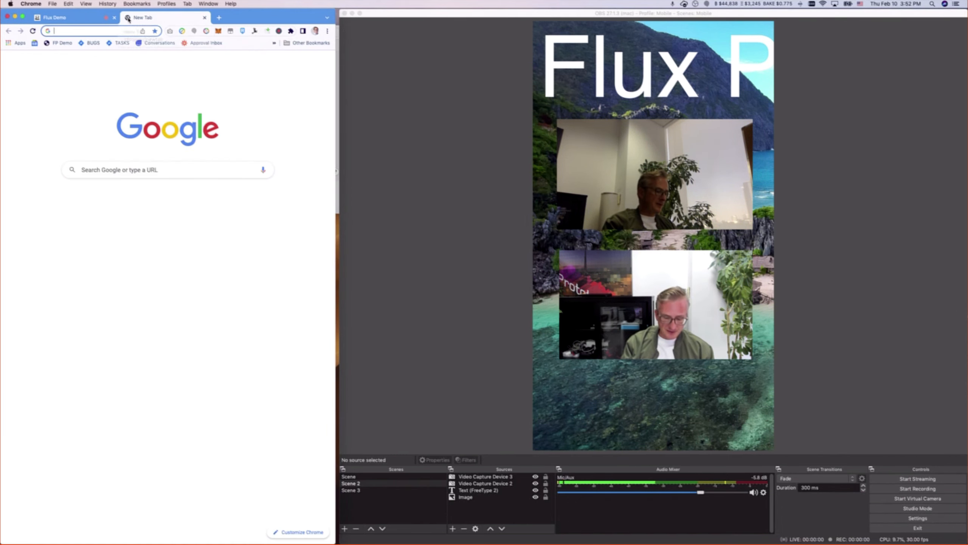
{"action": "type", "text": "vb-audio"}
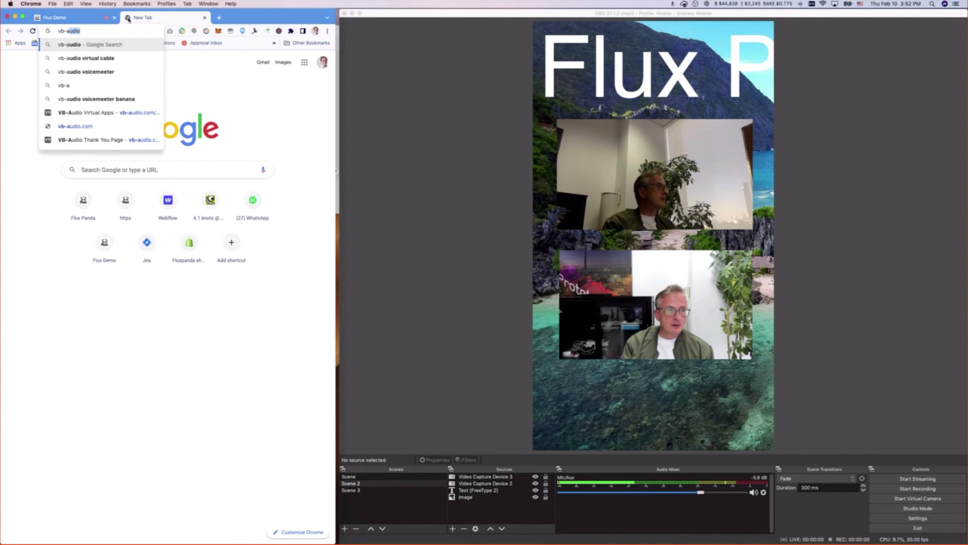
{"action": "key", "text": "Down"}
{"action": "key", "text": "Return"}
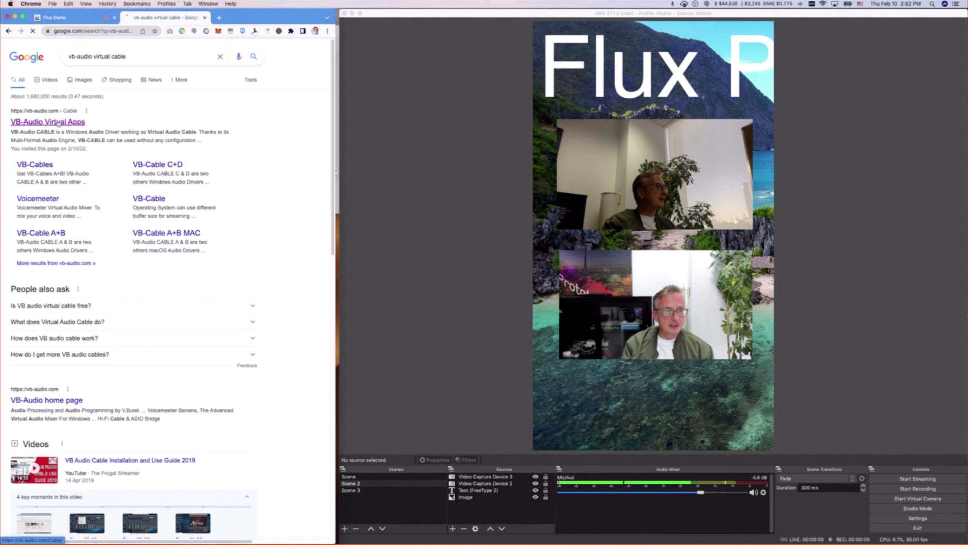
{"action": "left_click", "coordinate": [58, 122]}
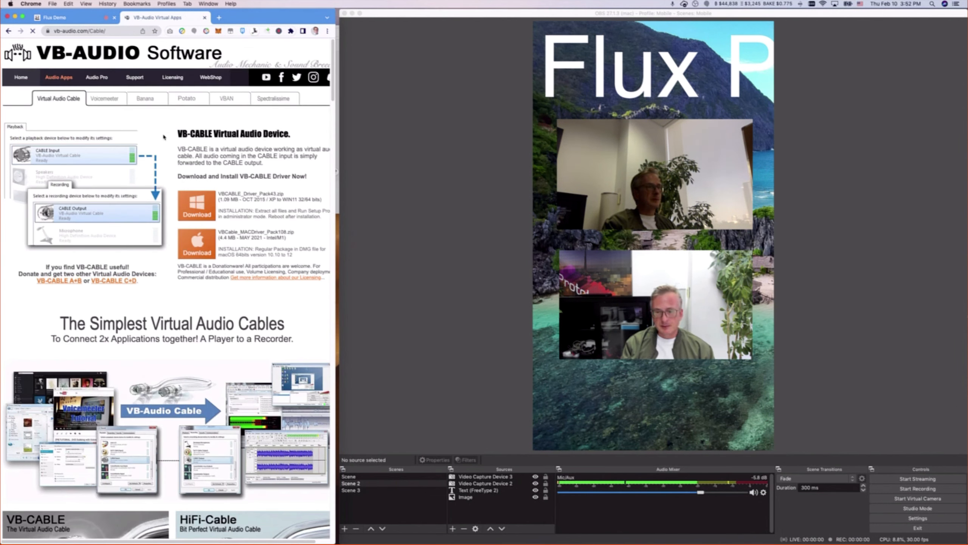
{"action": "left_click", "coordinate": [205, 17]}
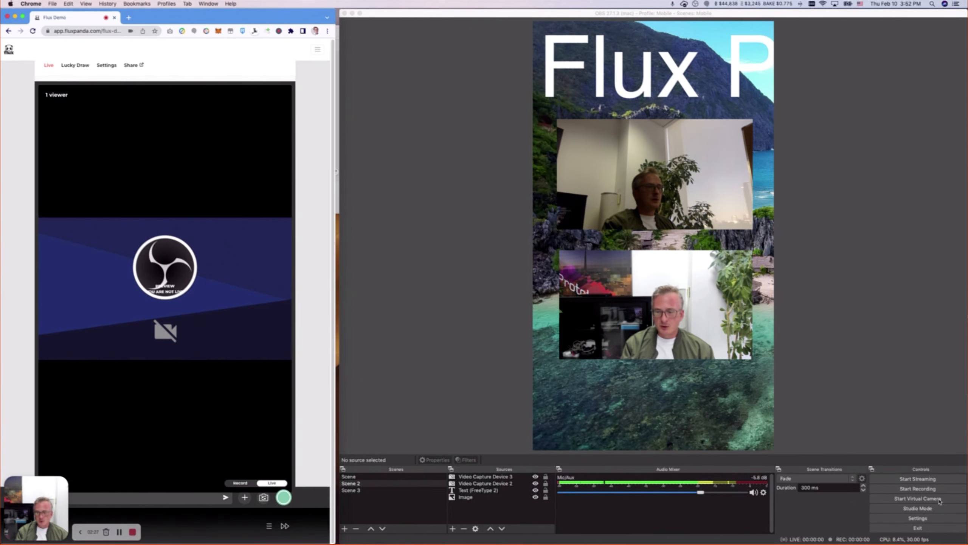
Open OBS settings, inspect the Audio page's Monitoring Device, and close the settings with OK.
{"action": "left_click", "coordinate": [939, 524]}
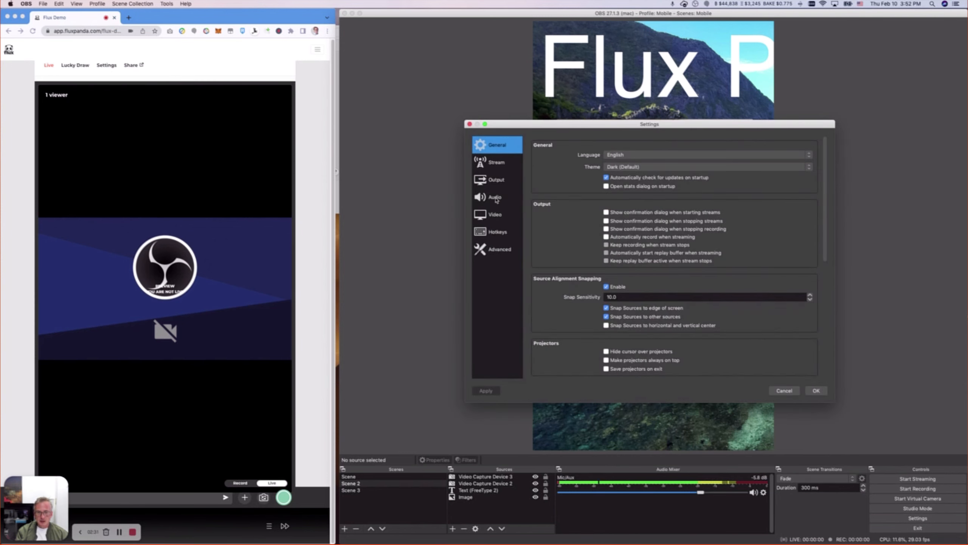
{"action": "left_click", "coordinate": [496, 197]}
{"action": "scroll", "coordinate": [671, 271], "scroll_direction": "down", "scroll_amount": 5}
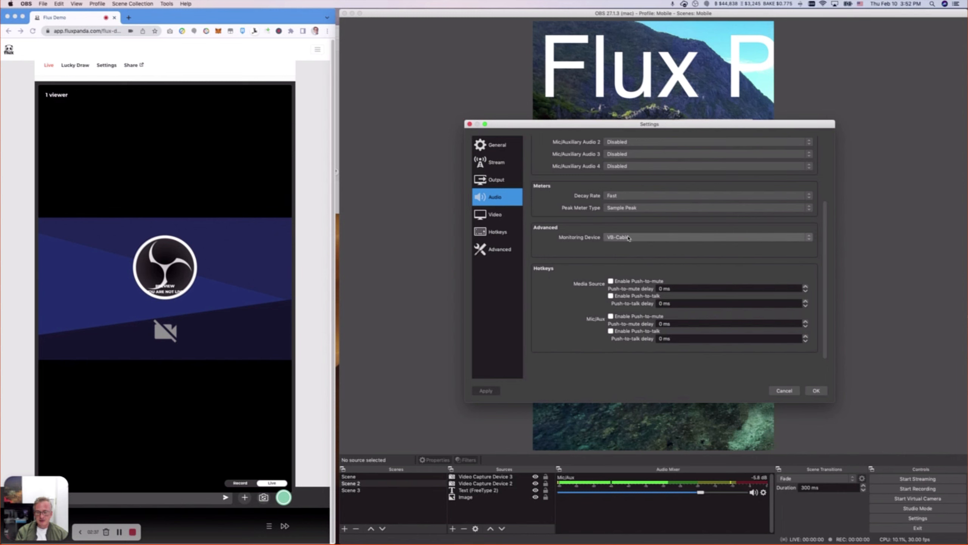
{"action": "left_click", "coordinate": [821, 393]}
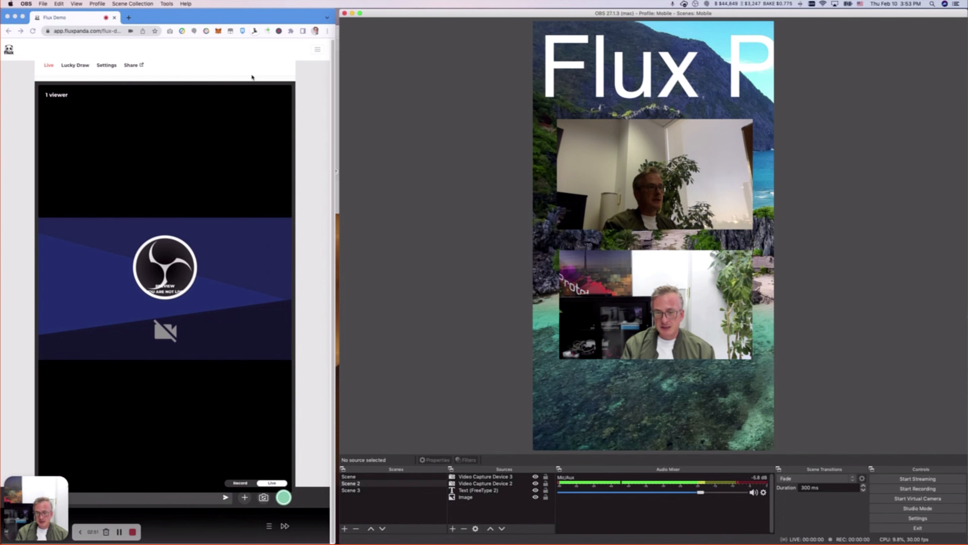
In the Flux Demo page, review the Camera Source and Audio Source choices under Settings, then return to Live.
{"action": "left_click", "coordinate": [107, 68]}
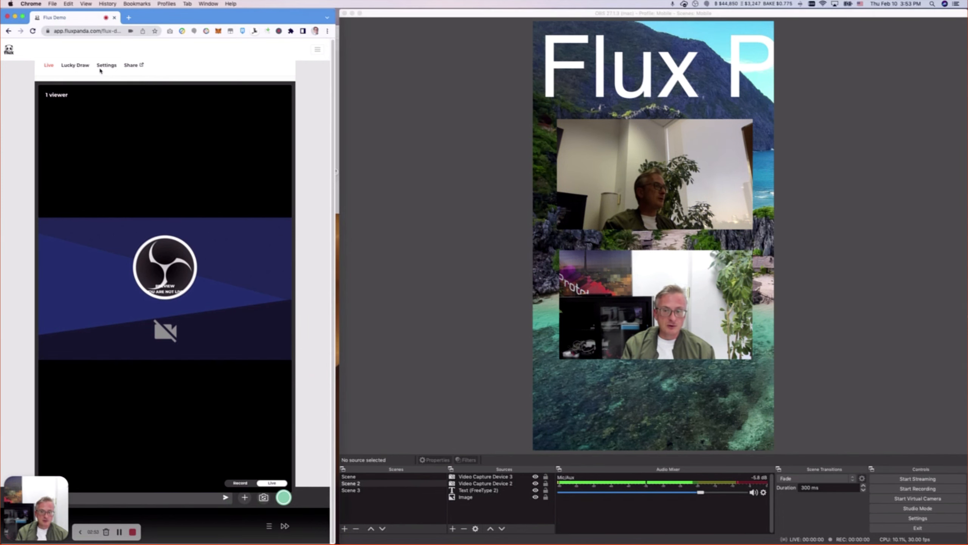
{"action": "left_click", "coordinate": [108, 67]}
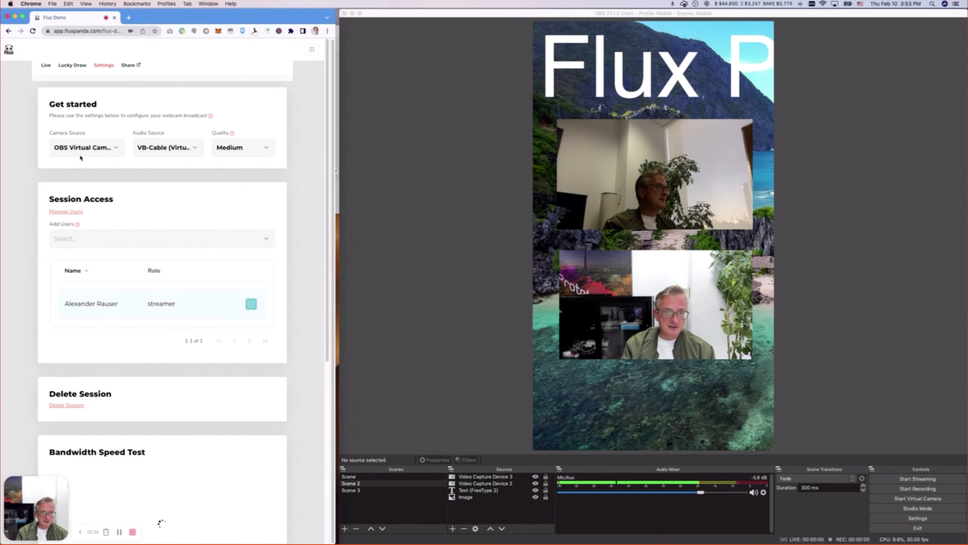
{"action": "left_click_drag", "start_coordinate": [53, 133], "coordinate": [85, 132]}
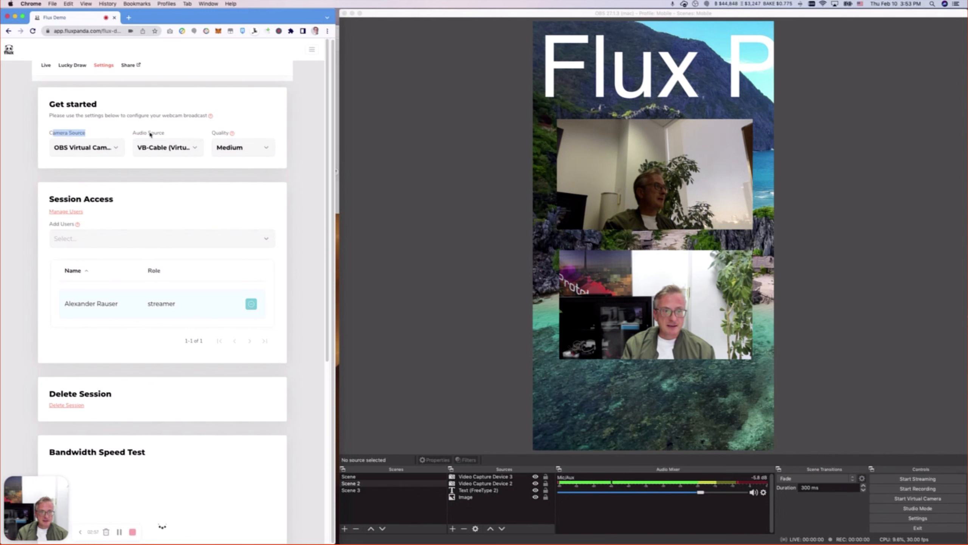
{"action": "left_click", "coordinate": [156, 149]}
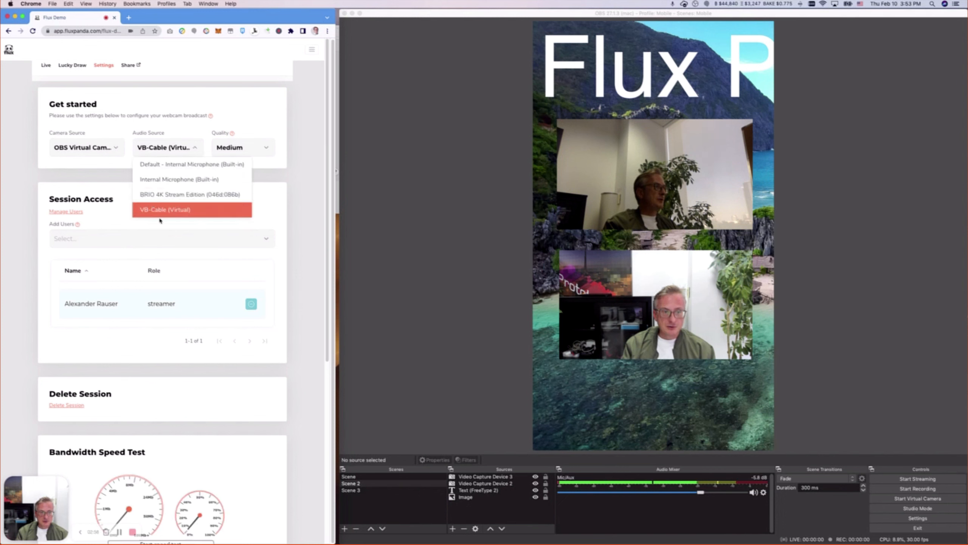
{"action": "left_click", "coordinate": [80, 149]}
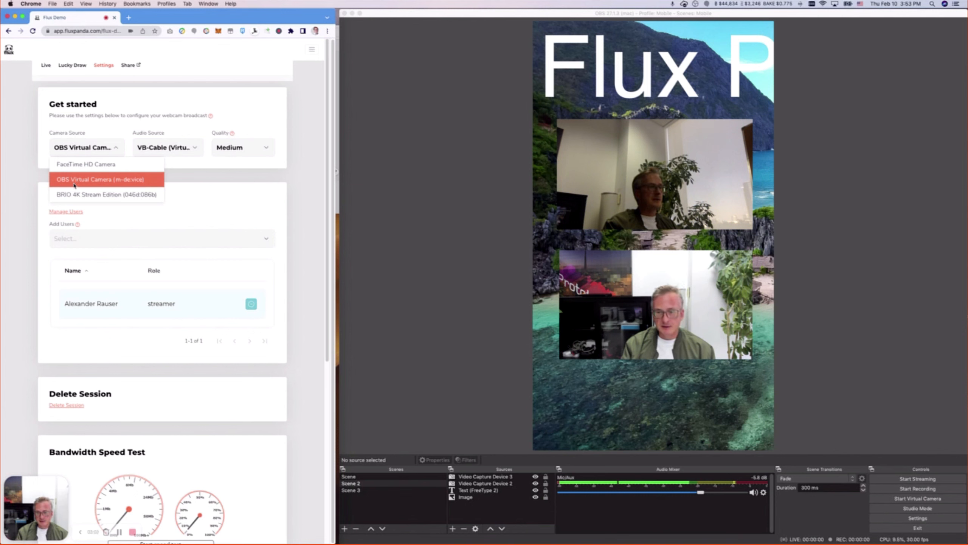
{"action": "left_click", "coordinate": [80, 130]}
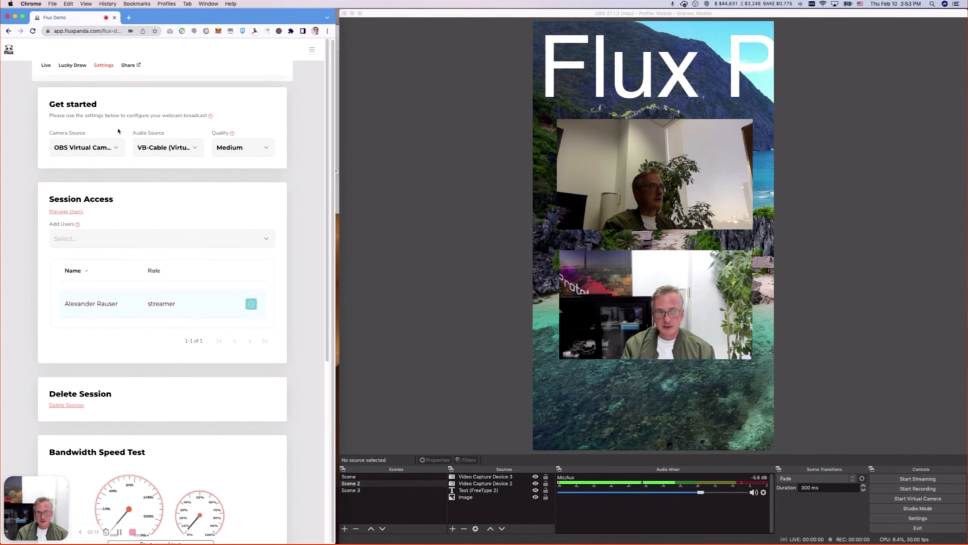
{"action": "left_click", "coordinate": [44, 65]}
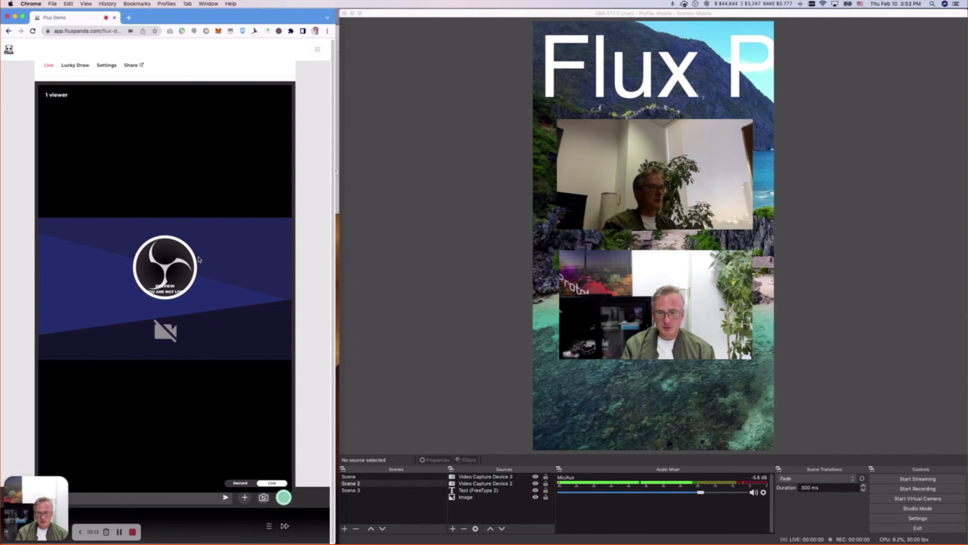
Start the virtual camera in OBS.
{"action": "left_click", "coordinate": [491, 270]}
{"action": "left_click", "coordinate": [918, 498]}
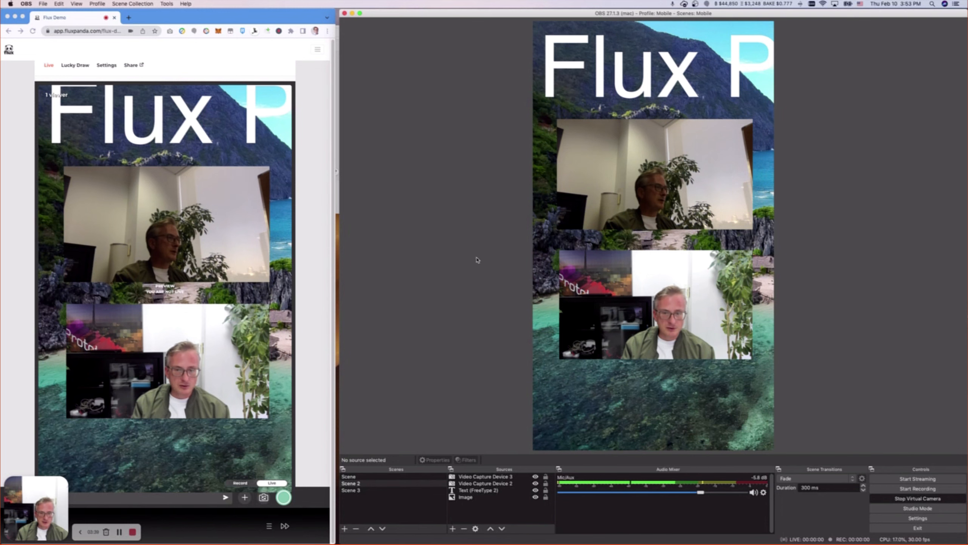
Switch through Scene, Scene 2 and Scene 3, then select the media source in Scene 3.
{"action": "left_click", "coordinate": [369, 477]}
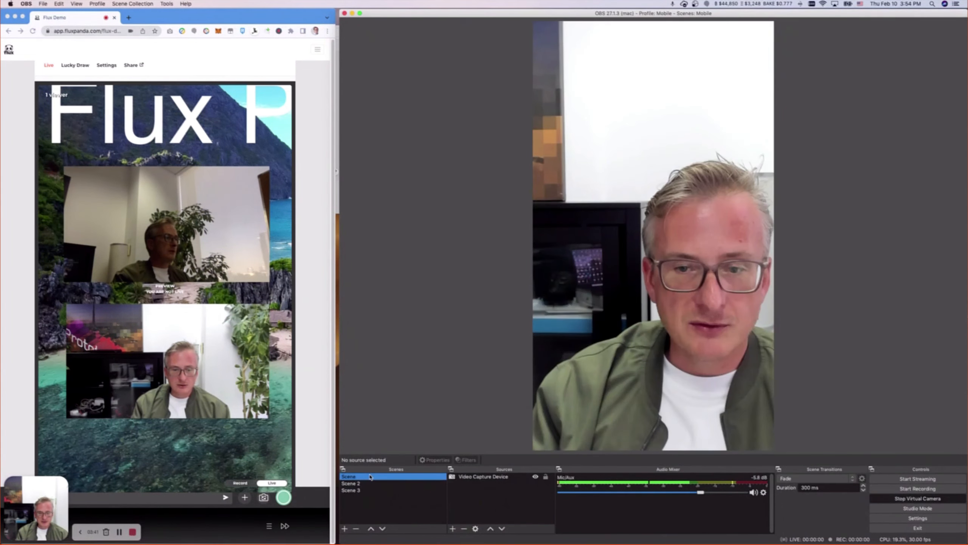
{"action": "left_click", "coordinate": [369, 484]}
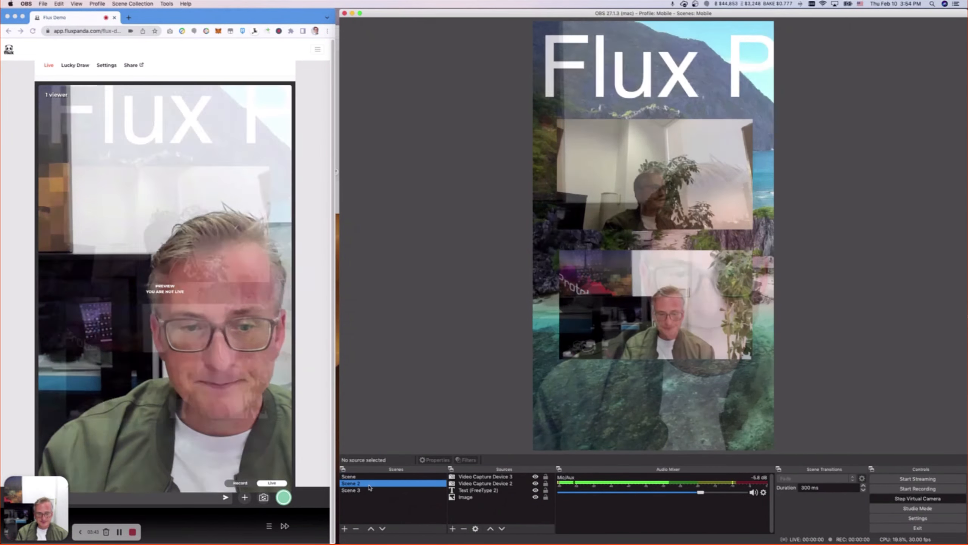
{"action": "left_click", "coordinate": [369, 491]}
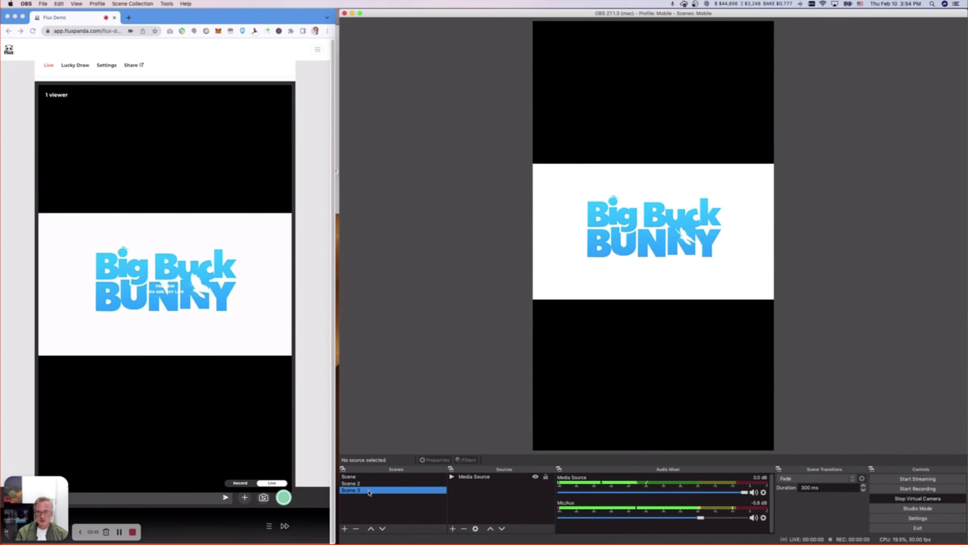
{"action": "left_click", "coordinate": [590, 254]}
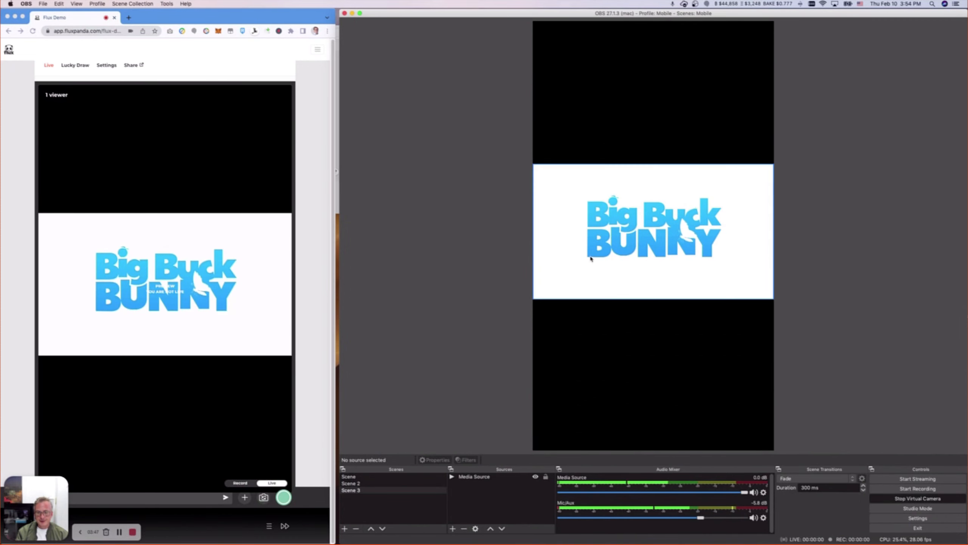
Seek the Big Buck Bunny media source forward along its playback timeline, then deselect it.
{"action": "left_click", "coordinate": [571, 459]}
{"action": "left_click", "coordinate": [465, 286]}
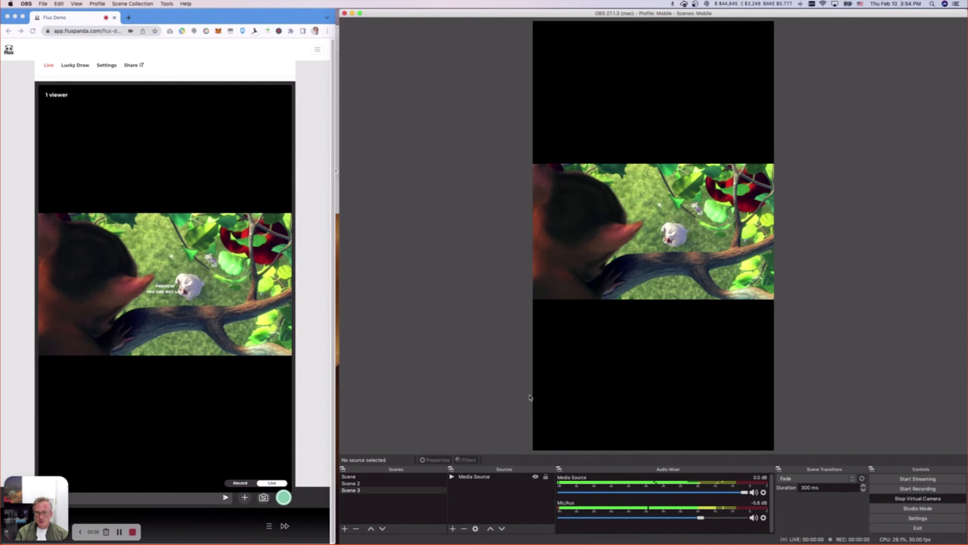
Return to Scene, select its video capture device and deselect it, then switch to Scene 2 and Scene 3.
{"action": "left_click", "coordinate": [389, 476]}
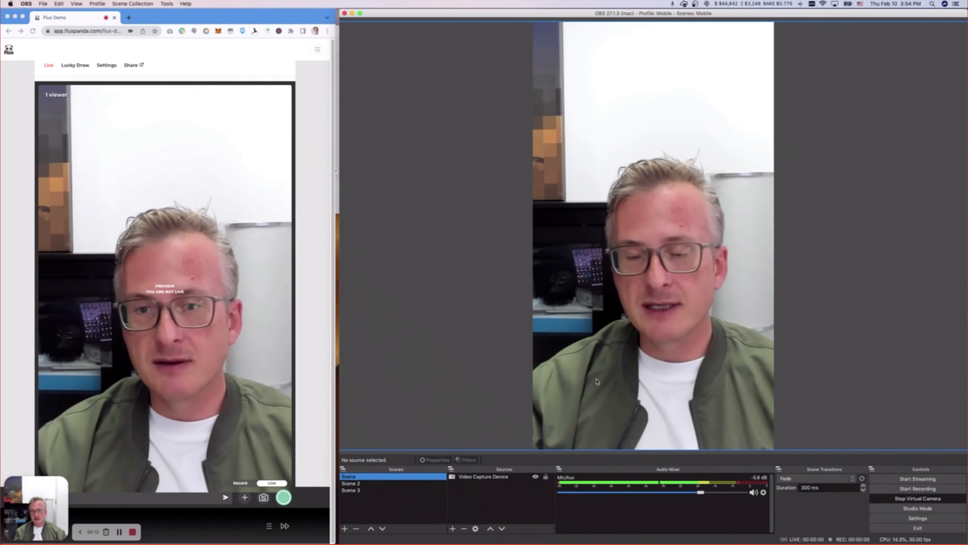
{"action": "left_click", "coordinate": [802, 296]}
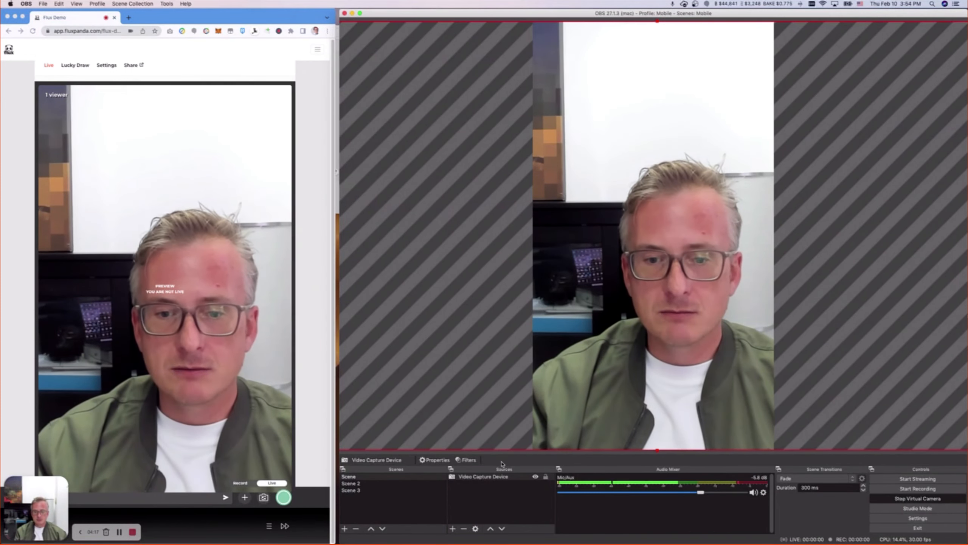
{"action": "left_click", "coordinate": [501, 494]}
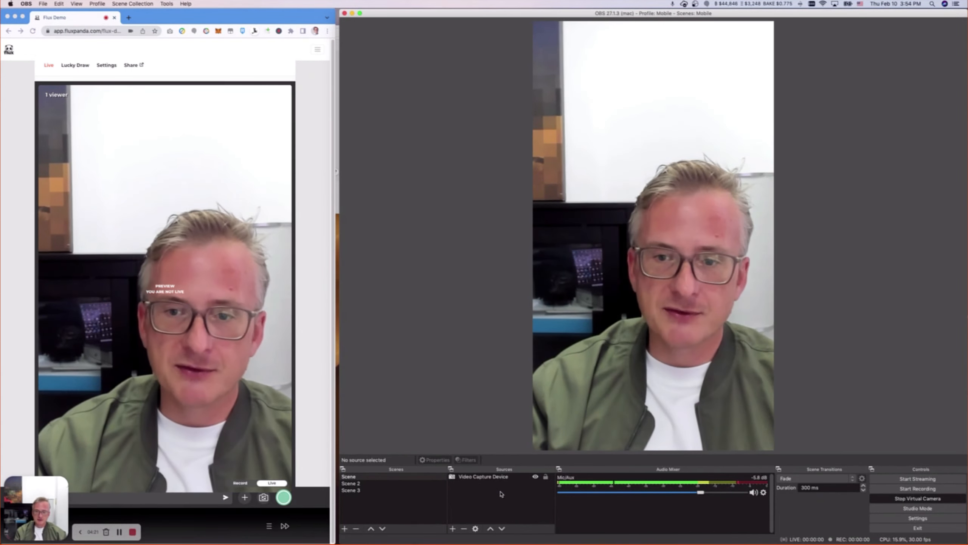
{"action": "left_click", "coordinate": [377, 483]}
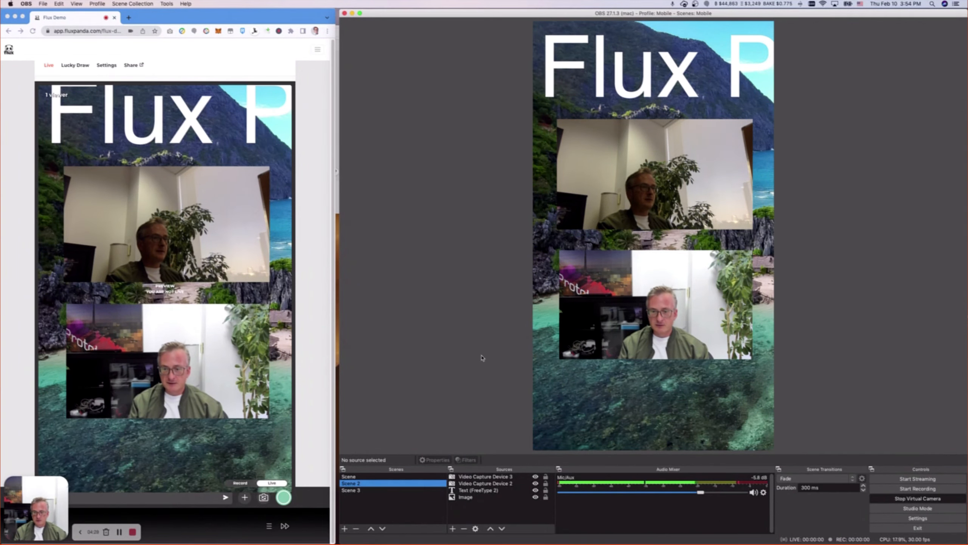
{"action": "left_click", "coordinate": [376, 491]}
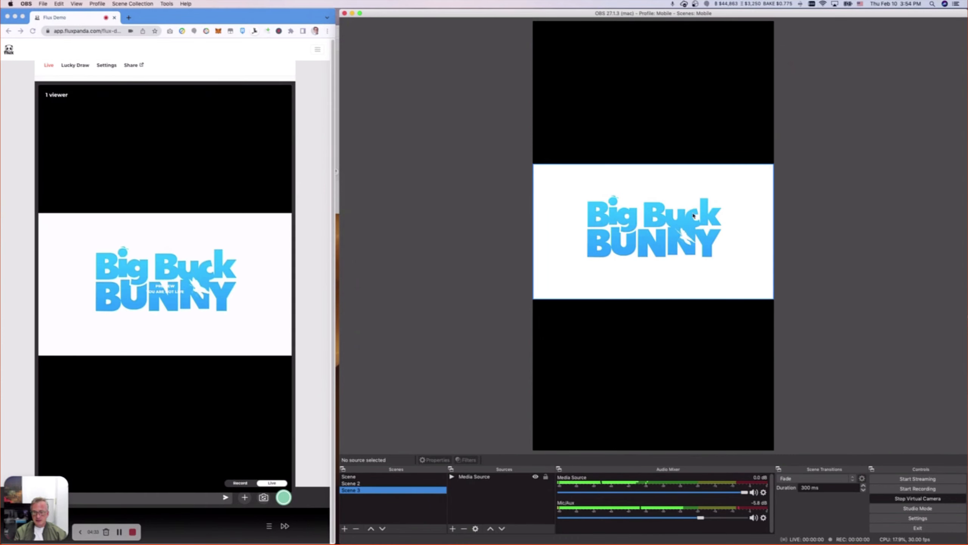
Drag the Big Buck Bunny media source to the canvas top, then back down to the vertical centre.
{"action": "left_click_drag", "start_coordinate": [673, 273], "coordinate": [672, 130]}
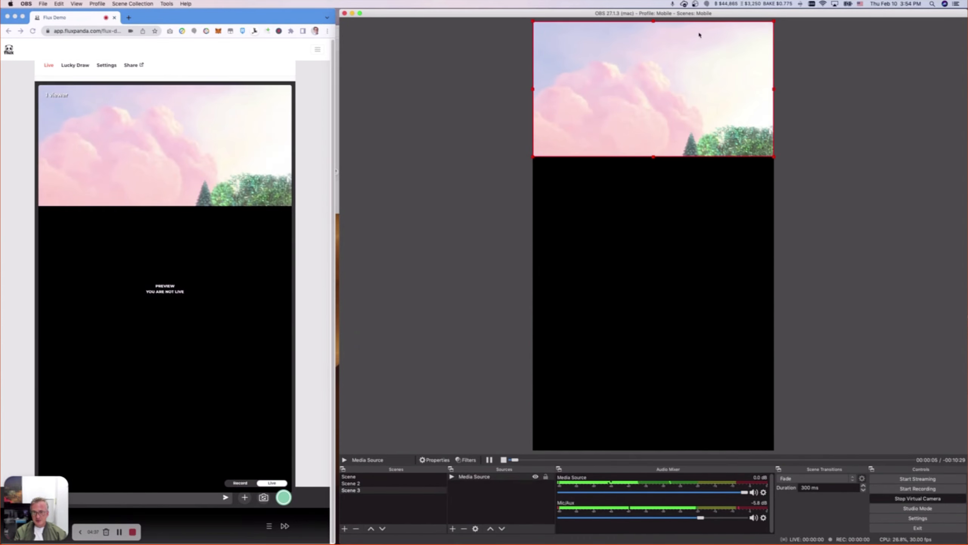
{"action": "left_click_drag", "start_coordinate": [702, 56], "coordinate": [698, 168]}
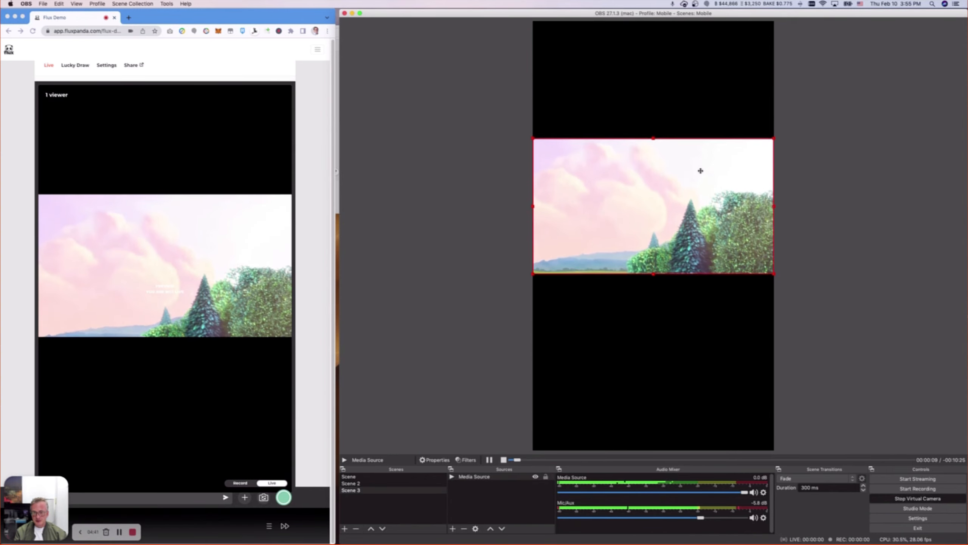
{"action": "left_click", "coordinate": [515, 182]}
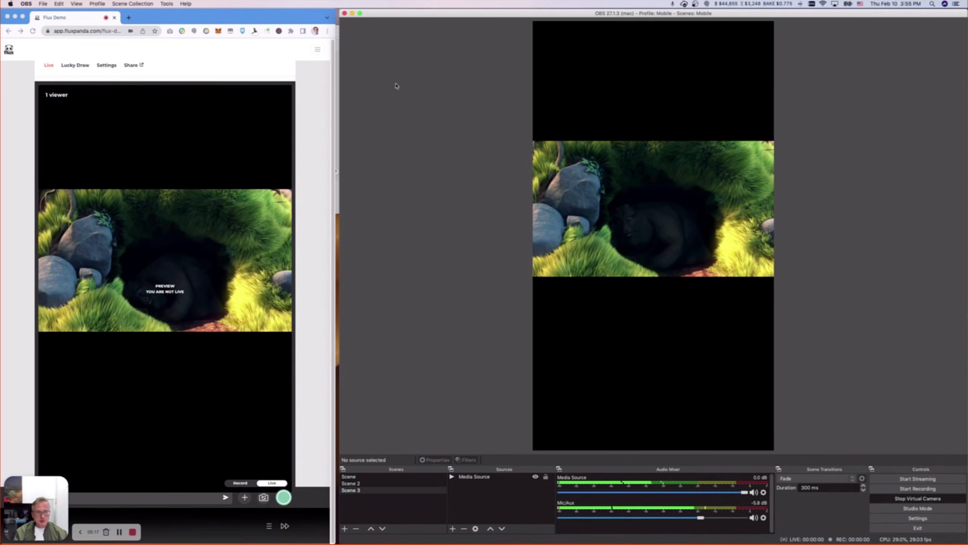
Stop the virtual camera and switch the scene collection to Desktop.
{"action": "left_click", "coordinate": [918, 498]}
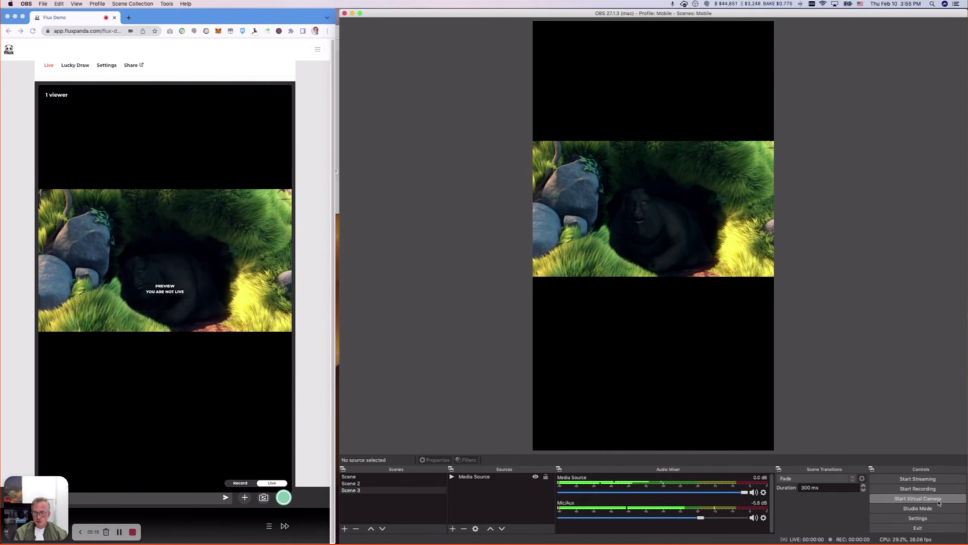
{"action": "left_click", "coordinate": [118, 2]}
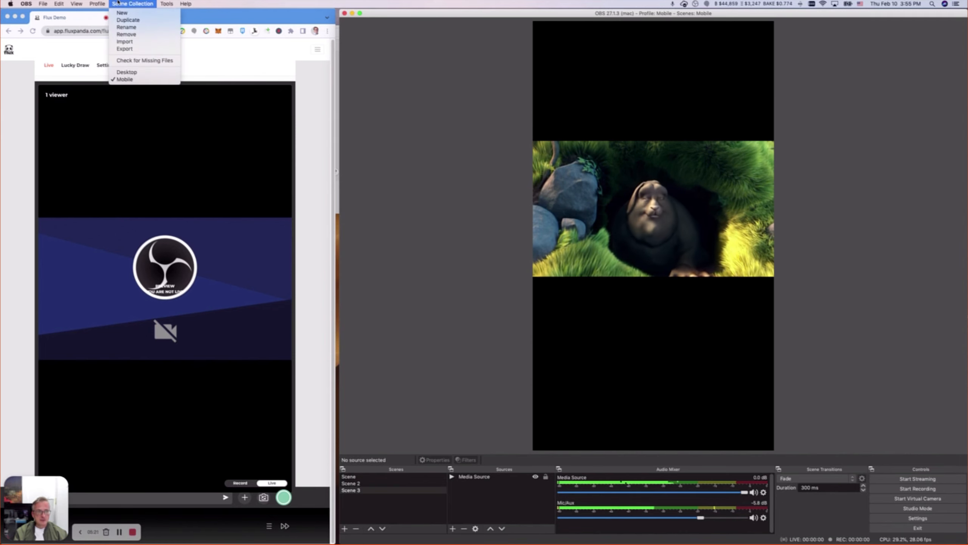
{"action": "left_click", "coordinate": [127, 72]}
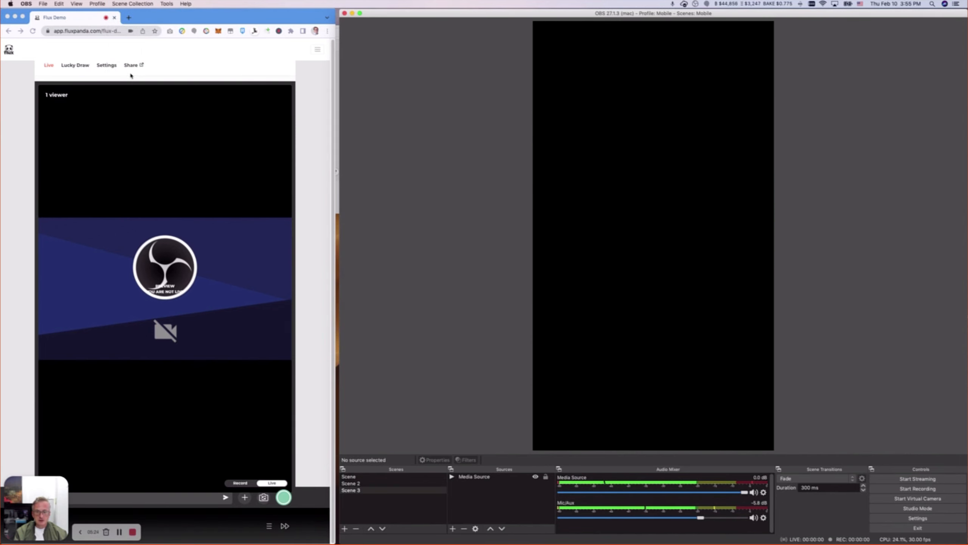
Switch the OBS profile to Desktop for a landscape canvas.
{"action": "left_click", "coordinate": [114, 3]}
{"action": "mouse_move", "coordinate": [89, 2]}
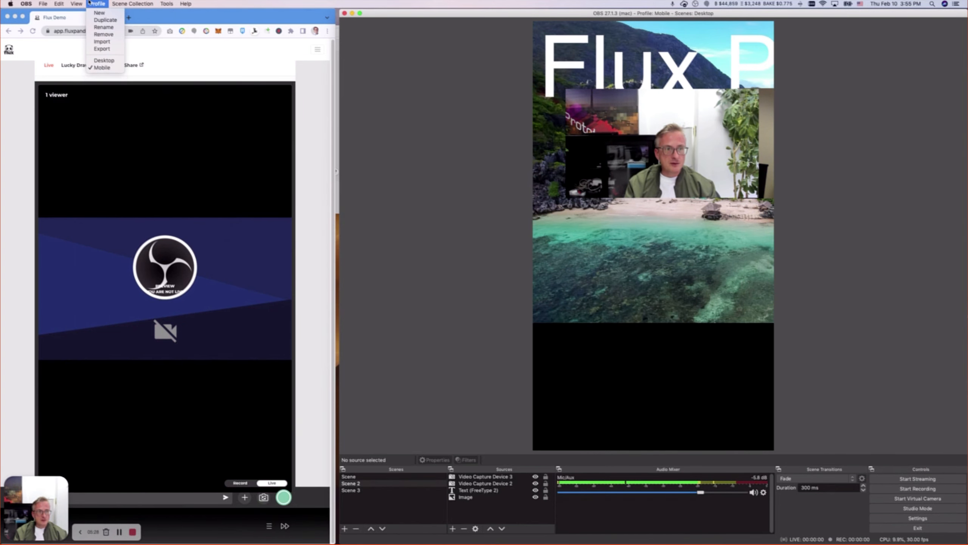
{"action": "left_click", "coordinate": [108, 62]}
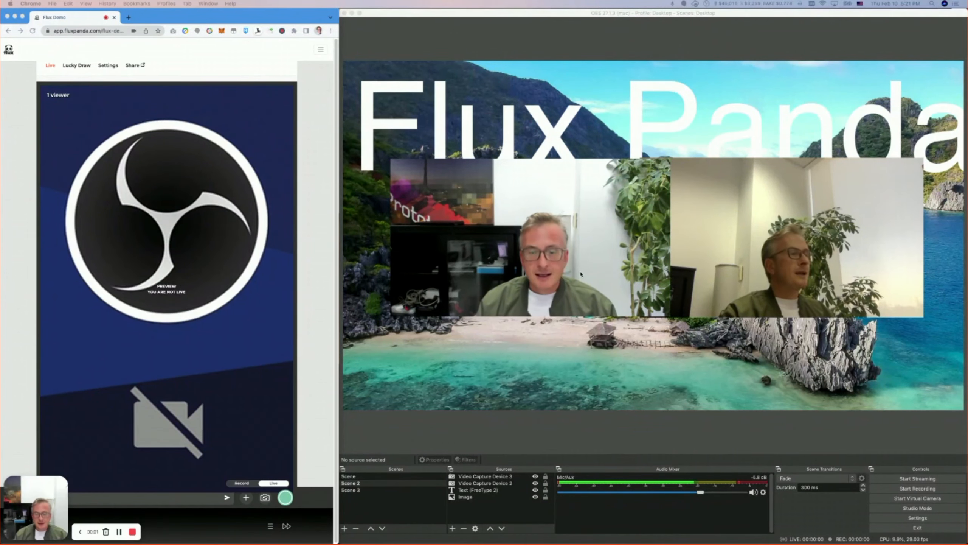
Switch the profile to Mobile and back to Desktop.
{"action": "left_click", "coordinate": [459, 16]}
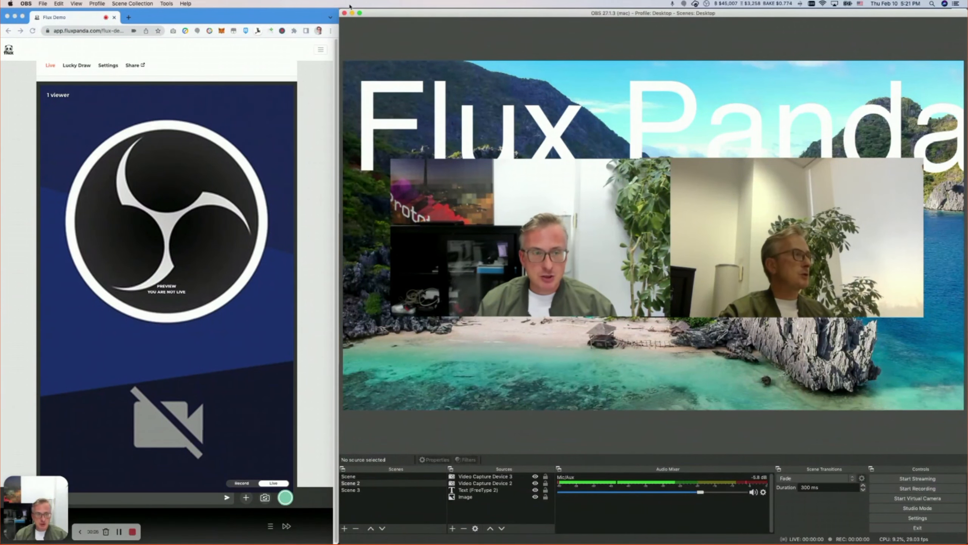
{"action": "left_click", "coordinate": [104, 2]}
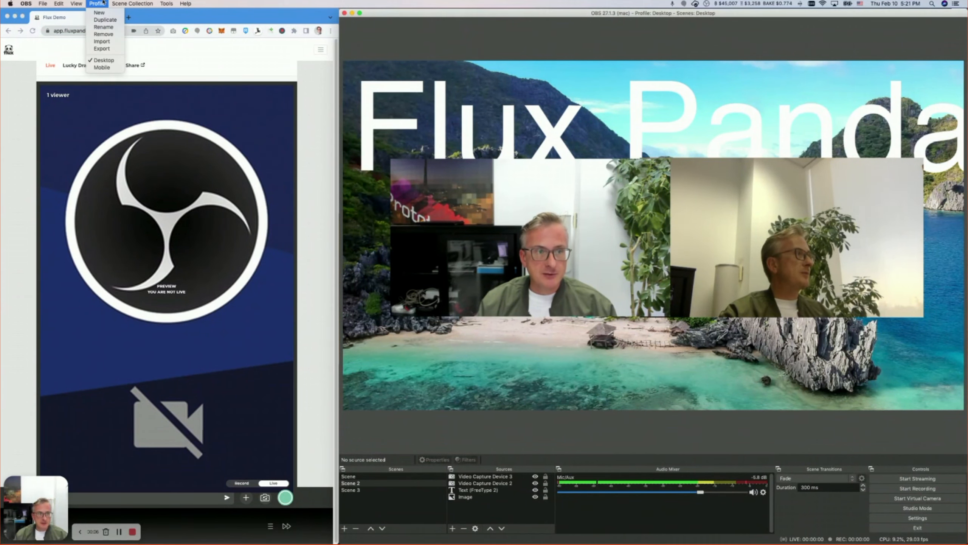
{"action": "left_click", "coordinate": [101, 68]}
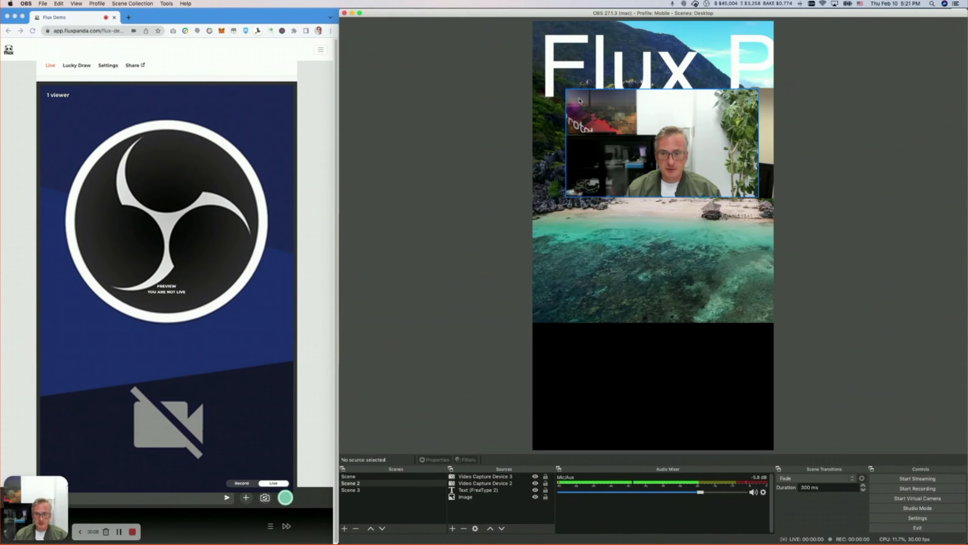
{"action": "left_click", "coordinate": [103, 2]}
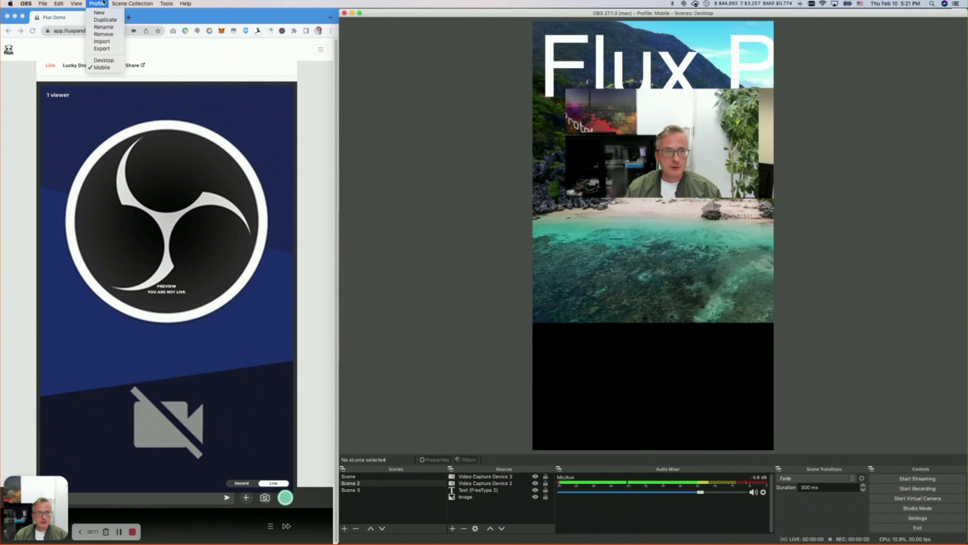
{"action": "left_click", "coordinate": [103, 60]}
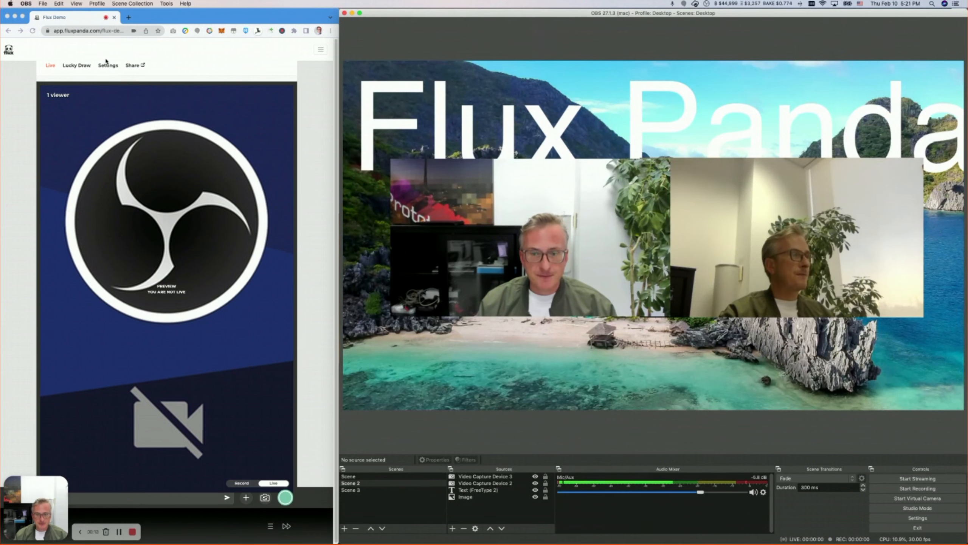
{"action": "left_click", "coordinate": [325, 201]}
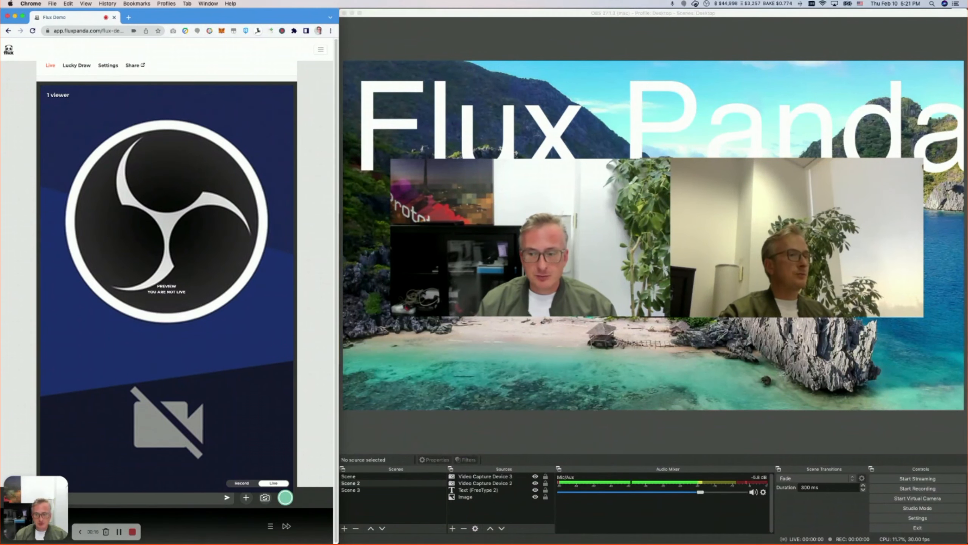
Start the virtual camera again, then switch to Scene 3 and back to Scene.
{"action": "left_click", "coordinate": [915, 498]}
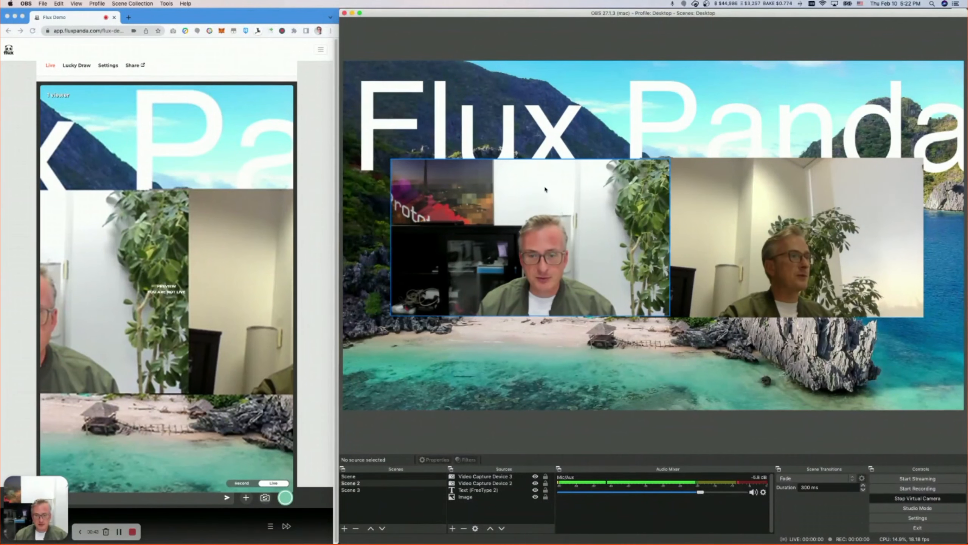
{"action": "left_click", "coordinate": [310, 214]}
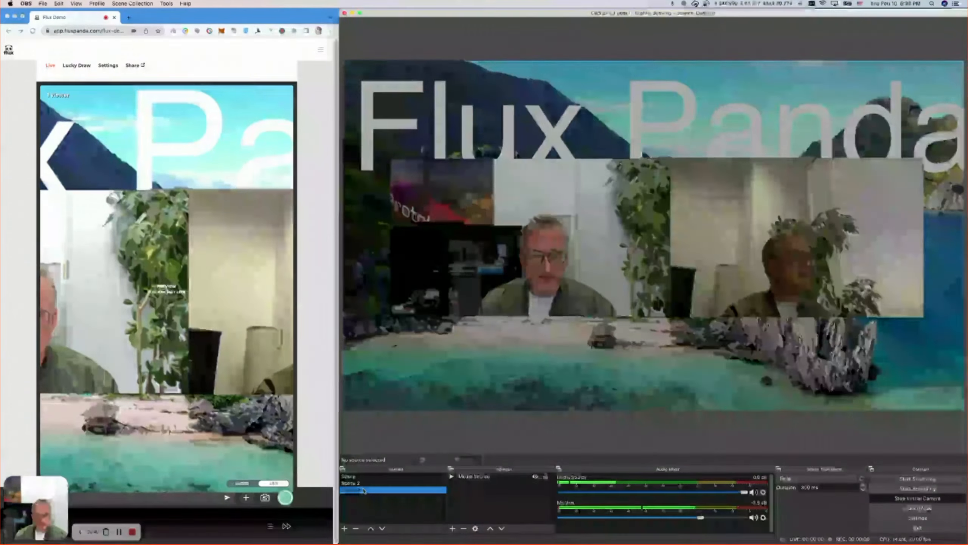
{"action": "left_click", "coordinate": [361, 490]}
{"action": "left_click", "coordinate": [369, 478]}
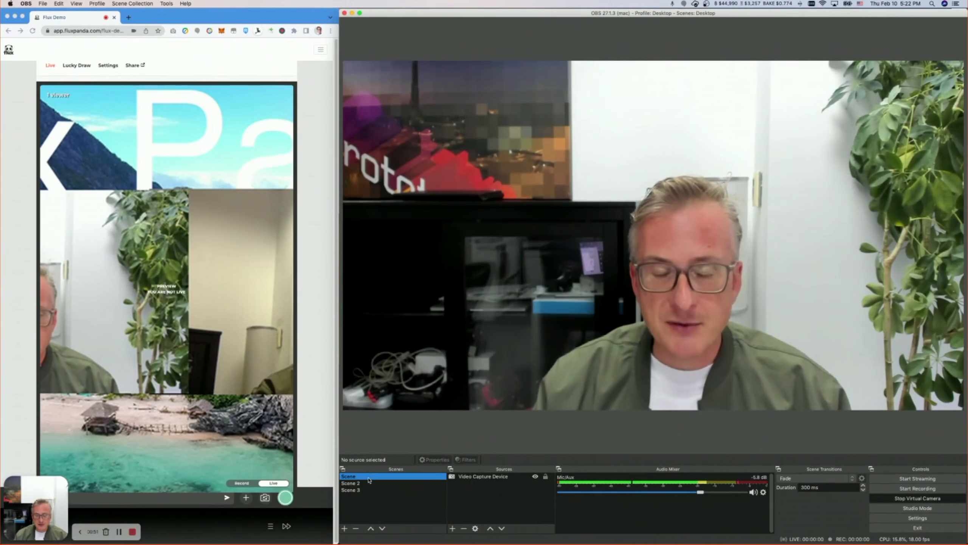